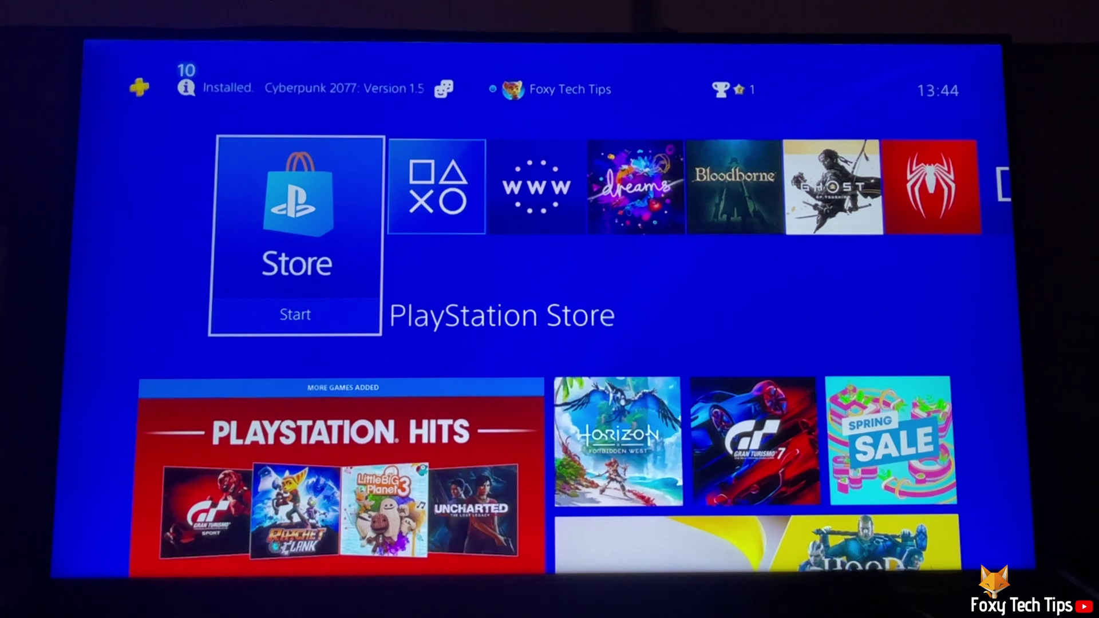
# Step: Go from the function row into Settings, then down to the Notifications page
pyautogui.press('Up')
pyautogui.press('Left')
pyautogui.press('Left')
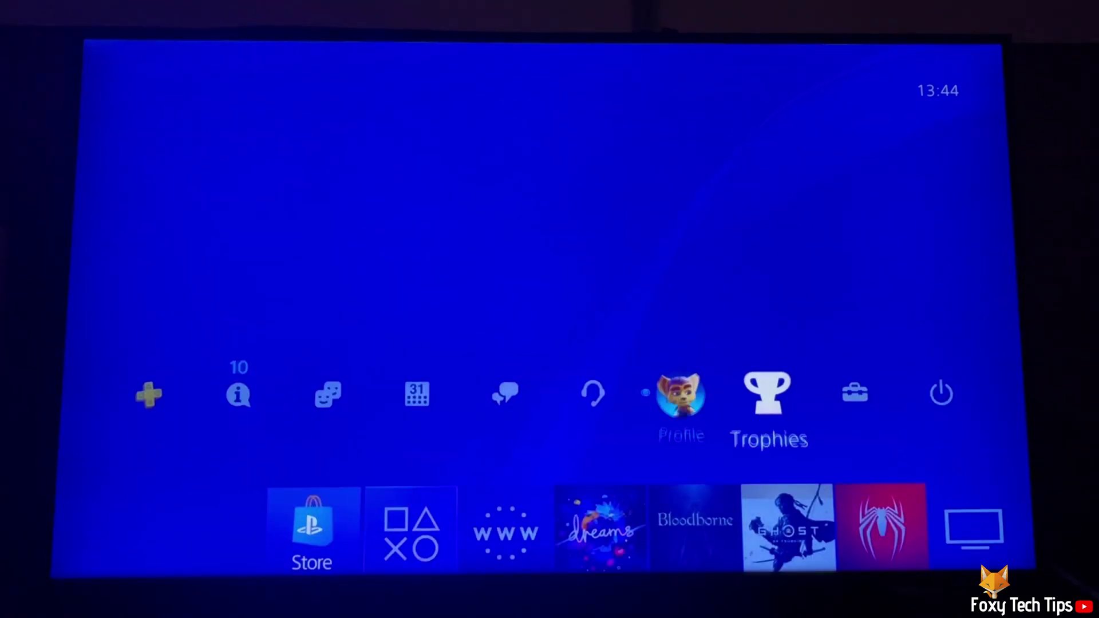
pyautogui.press('Right')
pyautogui.press('Right')
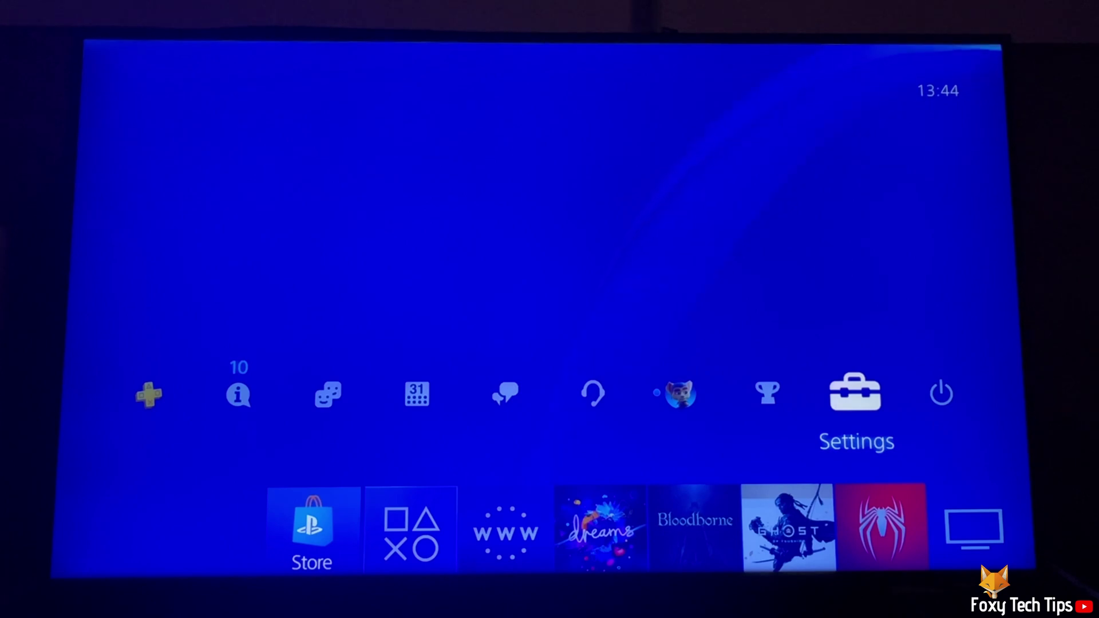
pyautogui.press('Return')
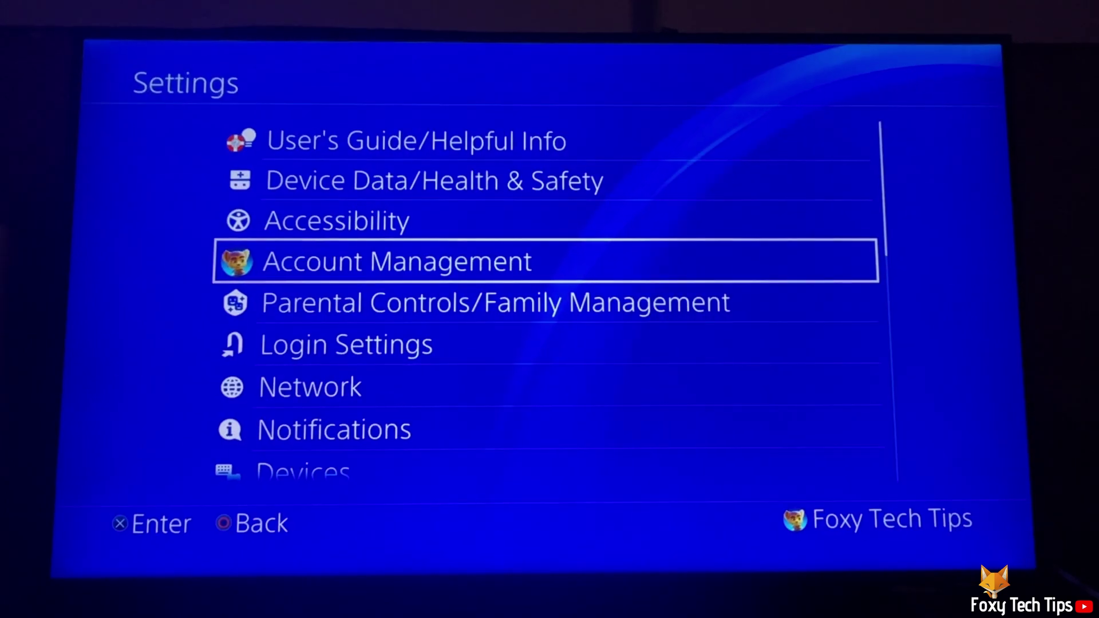
pyautogui.press('Down')
pyautogui.press('Down')
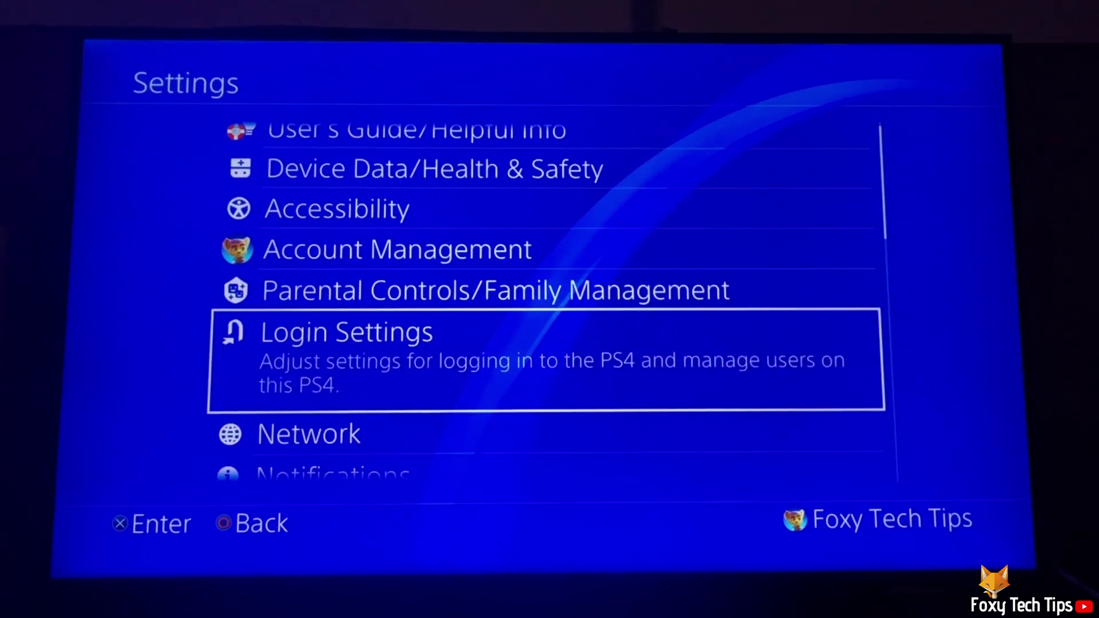
pyautogui.press('Down')
pyautogui.press('Down')
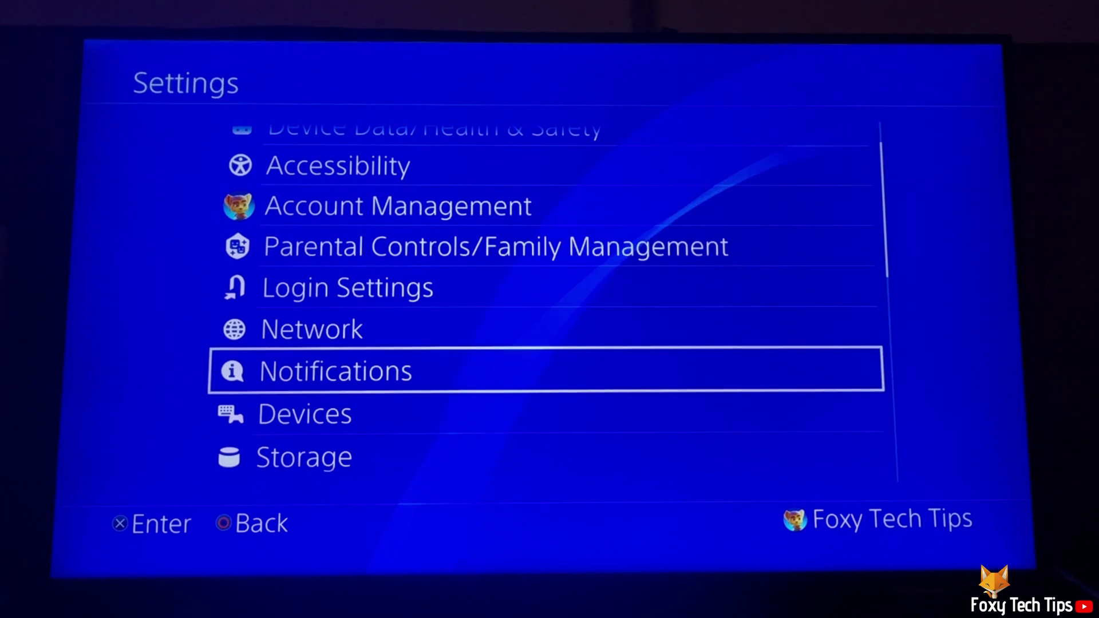
pyautogui.press('Return')
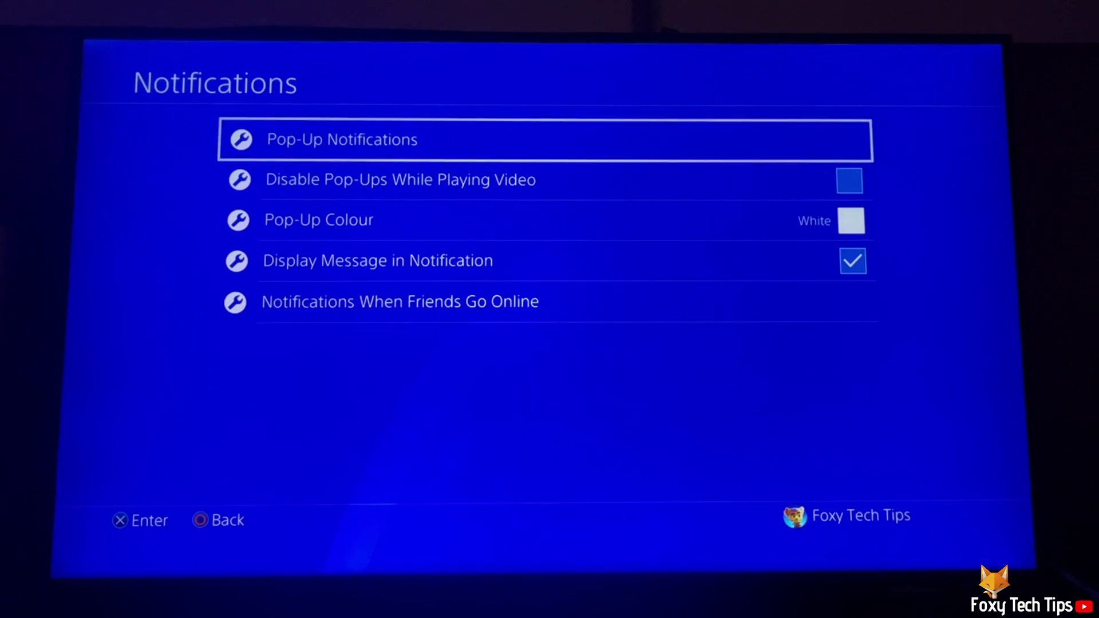
# Step: Open Pop-Up Notifications, briefly switching all pop-ups off and back on
pyautogui.press('Return')
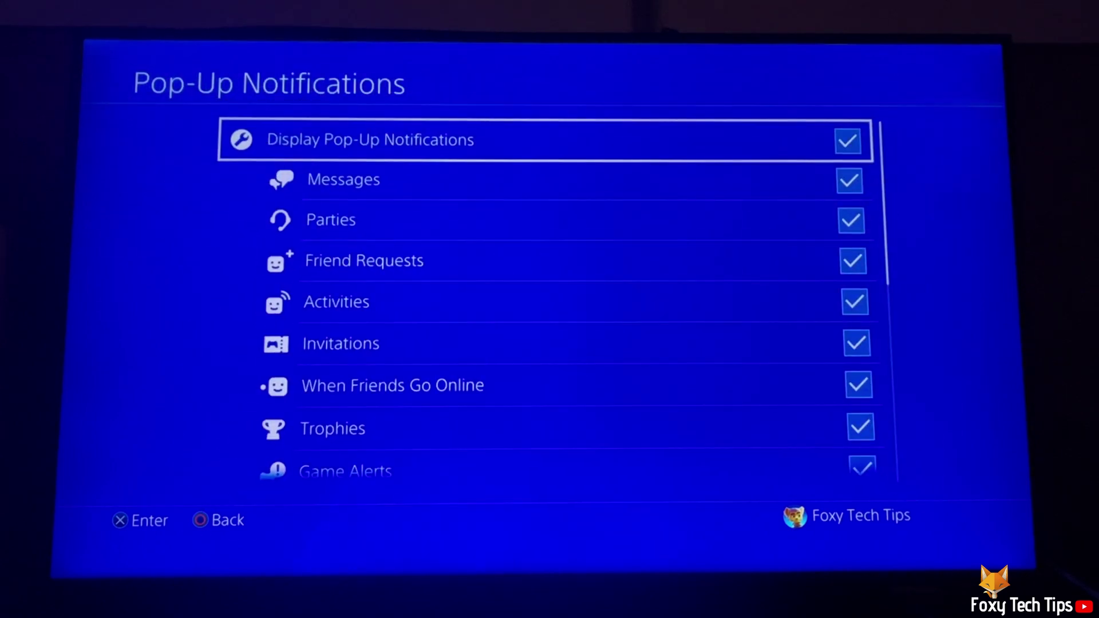
pyautogui.press('Down')
pyautogui.press('Up')
pyautogui.press('Return')
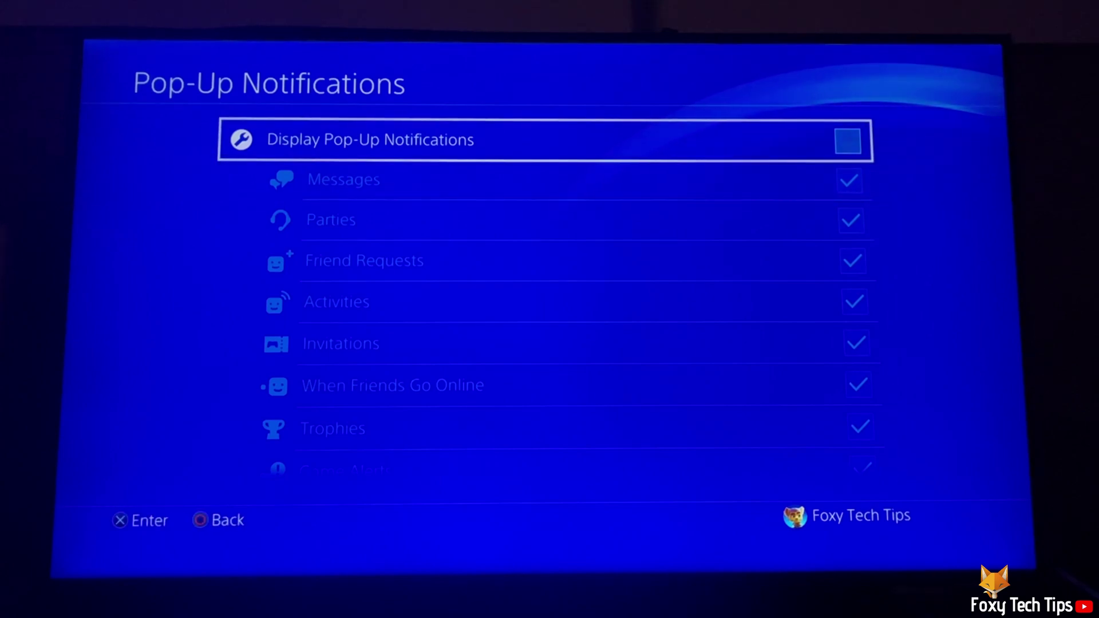
pyautogui.press('Return')
# Step: Uncheck Messages, Parties, Friend Requests, Activities, Invitations and When Friends Go Online
pyautogui.press('Down')
pyautogui.press('Return')
pyautogui.press('Down')
pyautogui.press('Return')
pyautogui.press('Down')
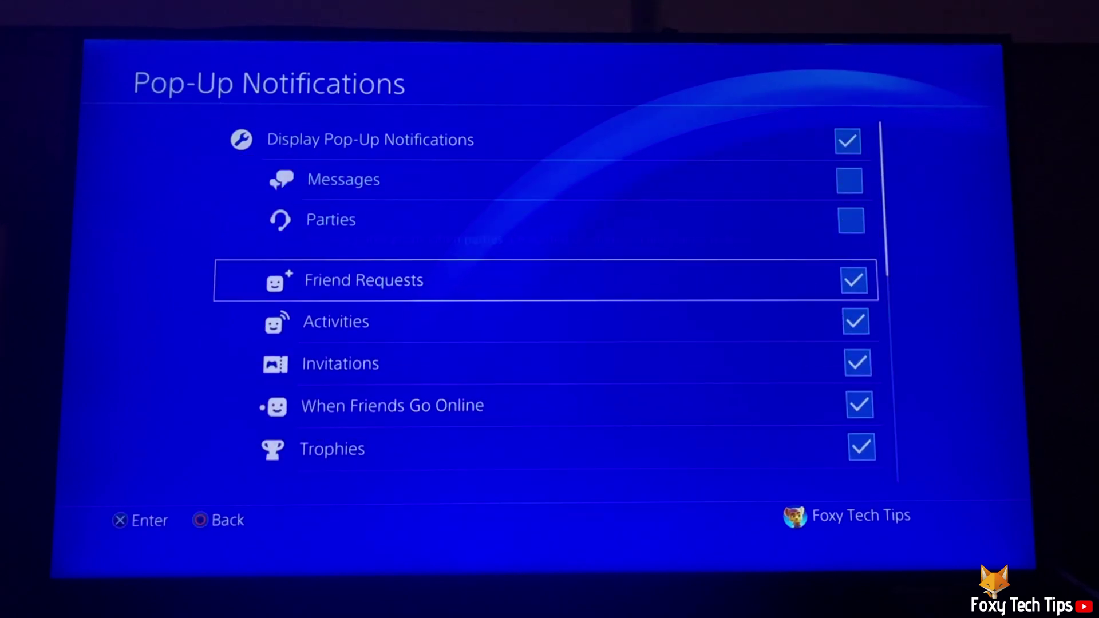
pyautogui.press('Return')
pyautogui.press('Down')
pyautogui.press('Return')
pyautogui.press('Down')
pyautogui.press('Return')
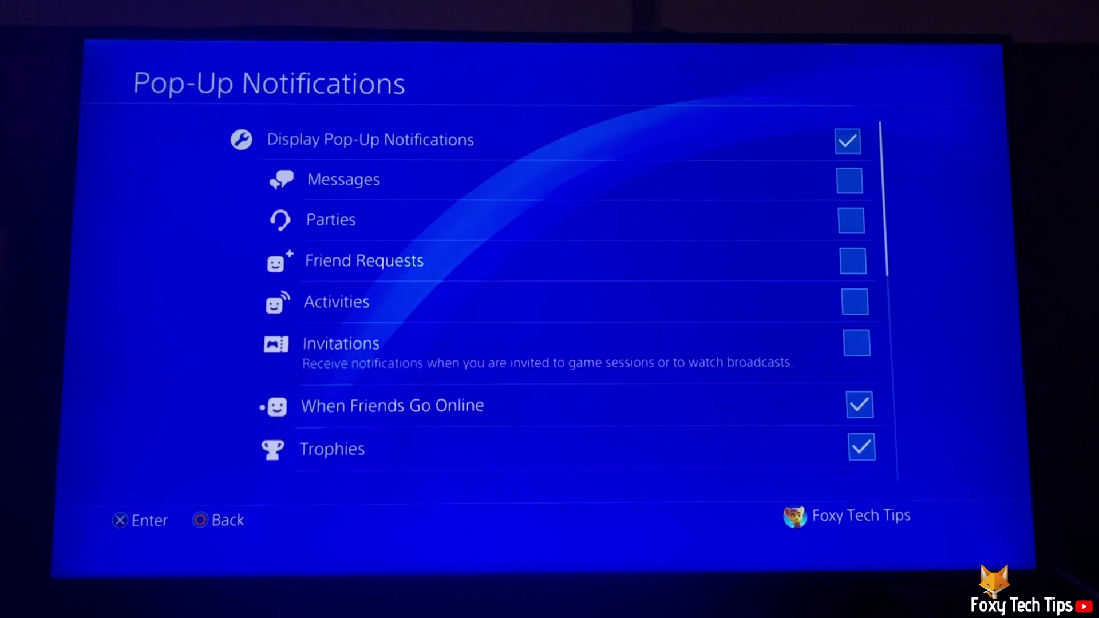
pyautogui.press('Down')
pyautogui.press('Return')
# Step: Keep Trophies, Game Alerts, Downloads and Uploads; uncheck Requests to Watch Gameplay, Events, Teams, Current Song
pyautogui.press('Down')
pyautogui.press('Down')
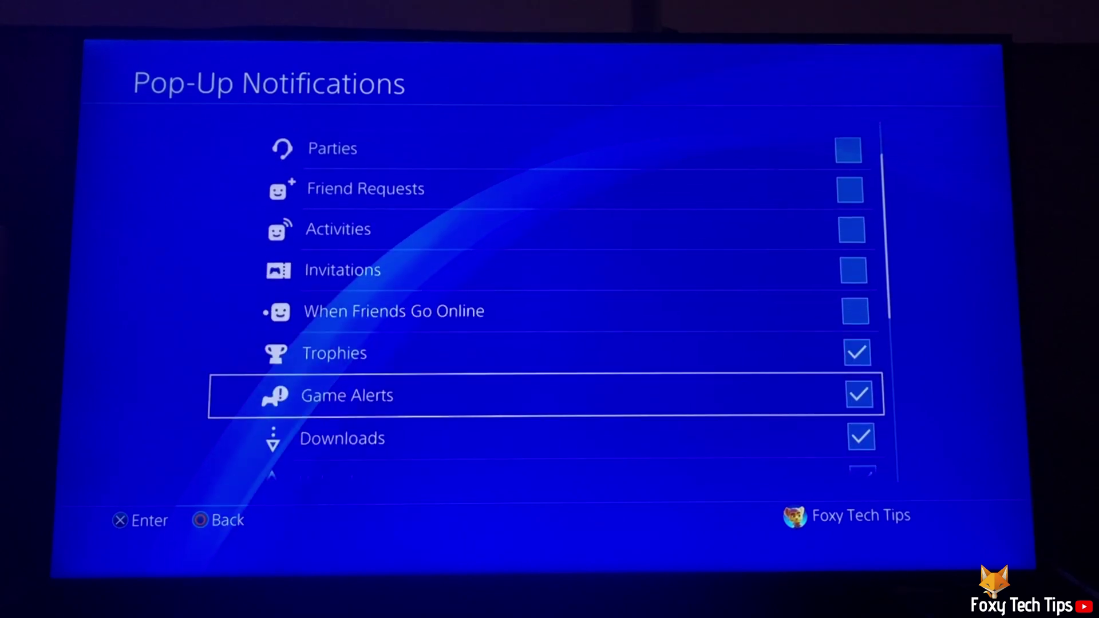
pyautogui.press('Down')
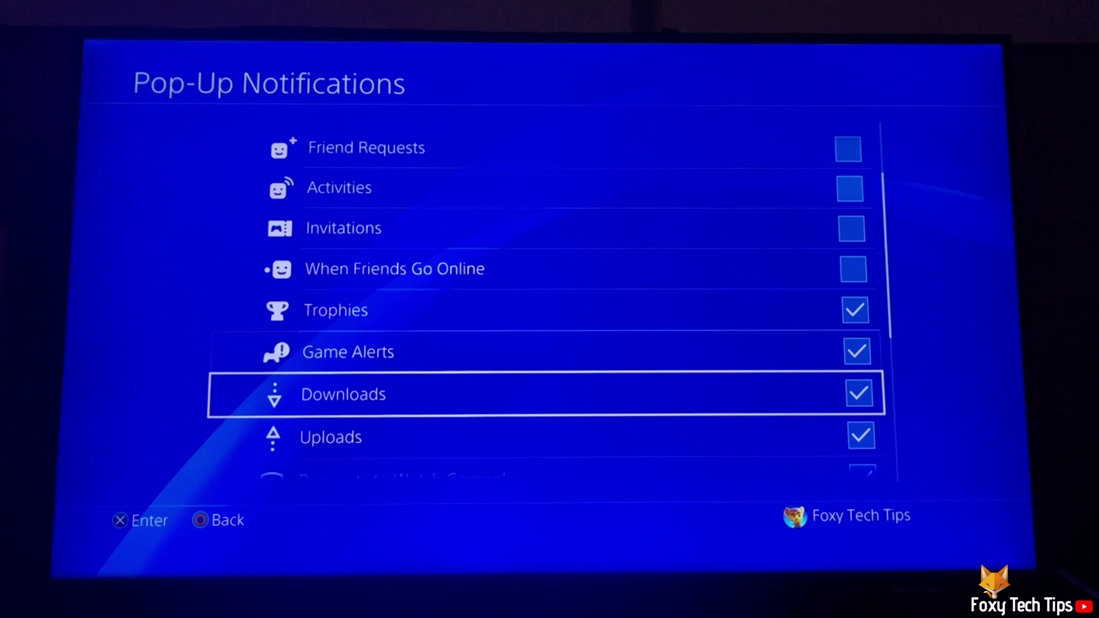
pyautogui.press('Down')
pyautogui.press('Down')
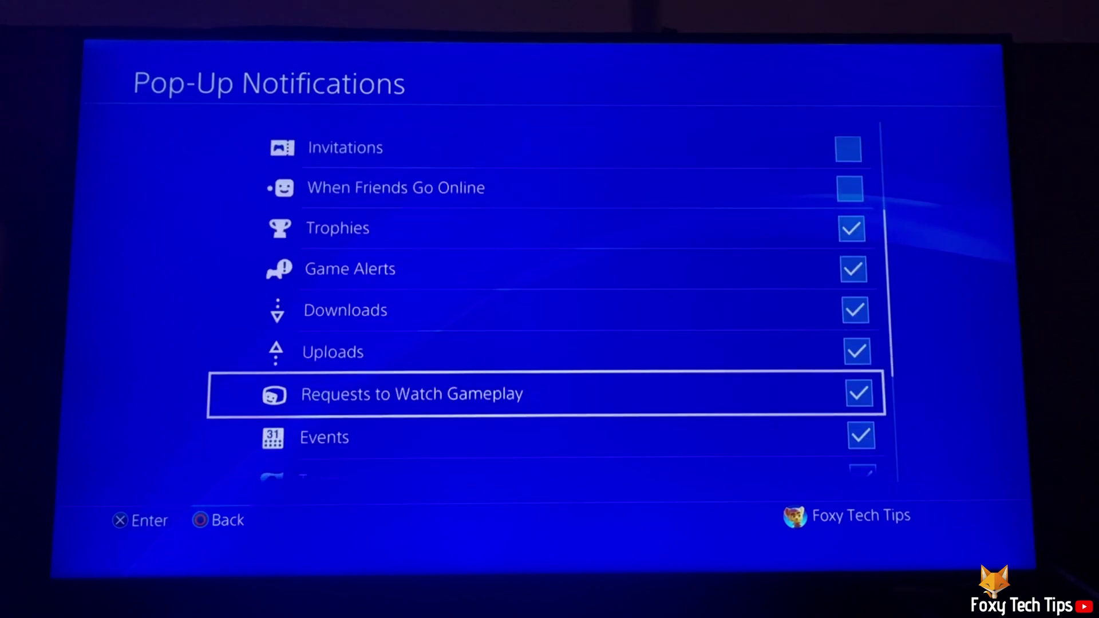
pyautogui.press('Return')
pyautogui.press('Down')
pyautogui.press('Return')
pyautogui.press('Down')
pyautogui.press('Return')
pyautogui.press('Down')
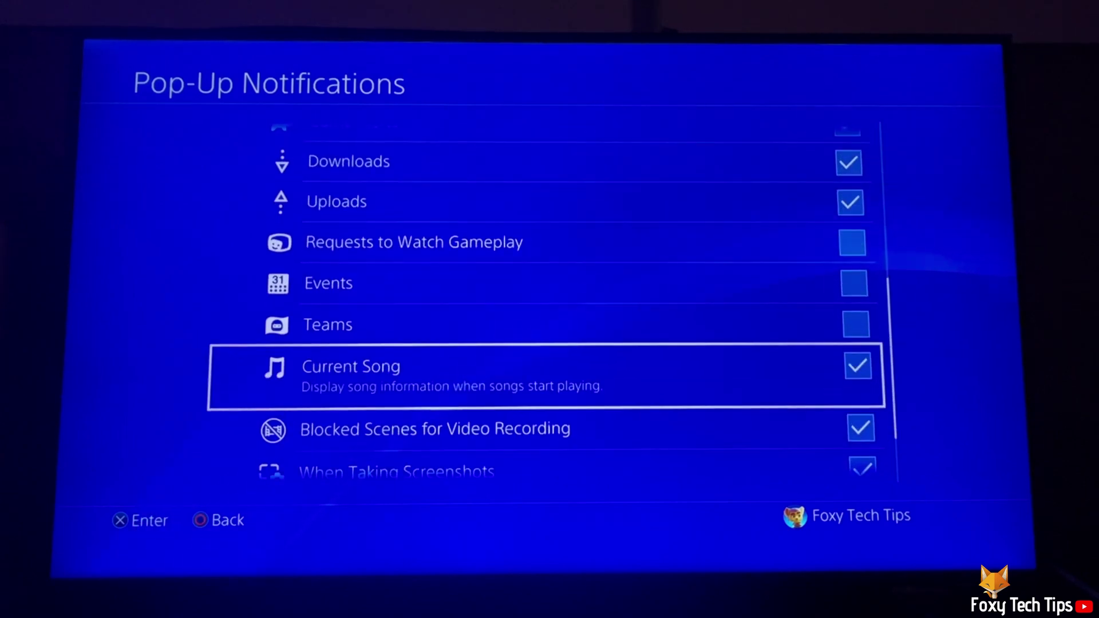
pyautogui.press('Down')
pyautogui.press('Up')
pyautogui.press('Return')
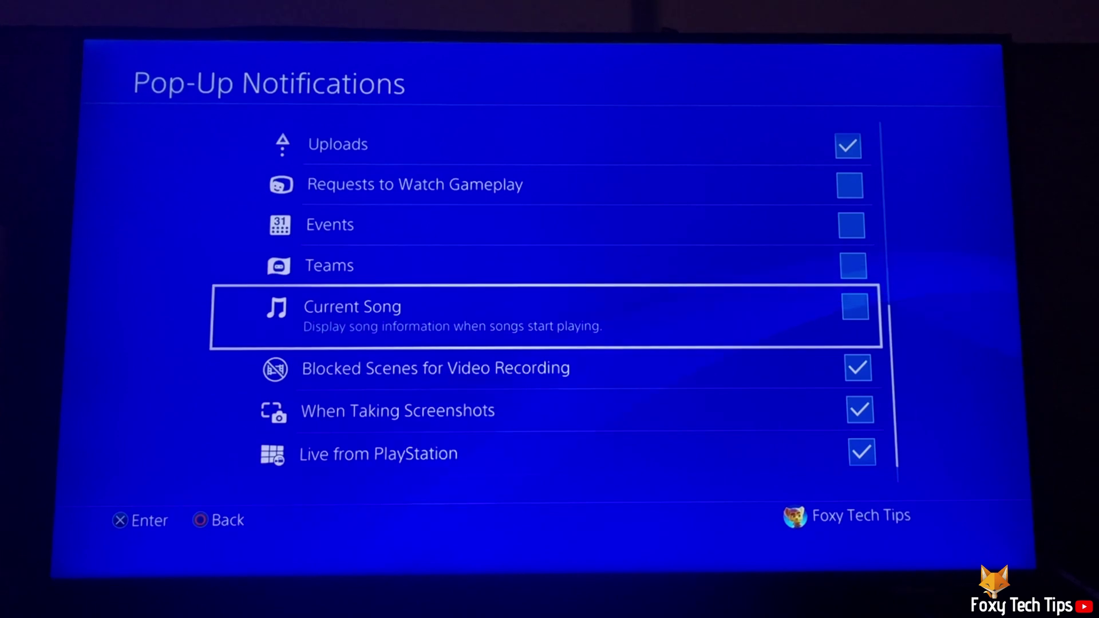
# Step: Review the remaining enabled categories down to When You Have a New Follower, then return to the top
pyautogui.press('Down')
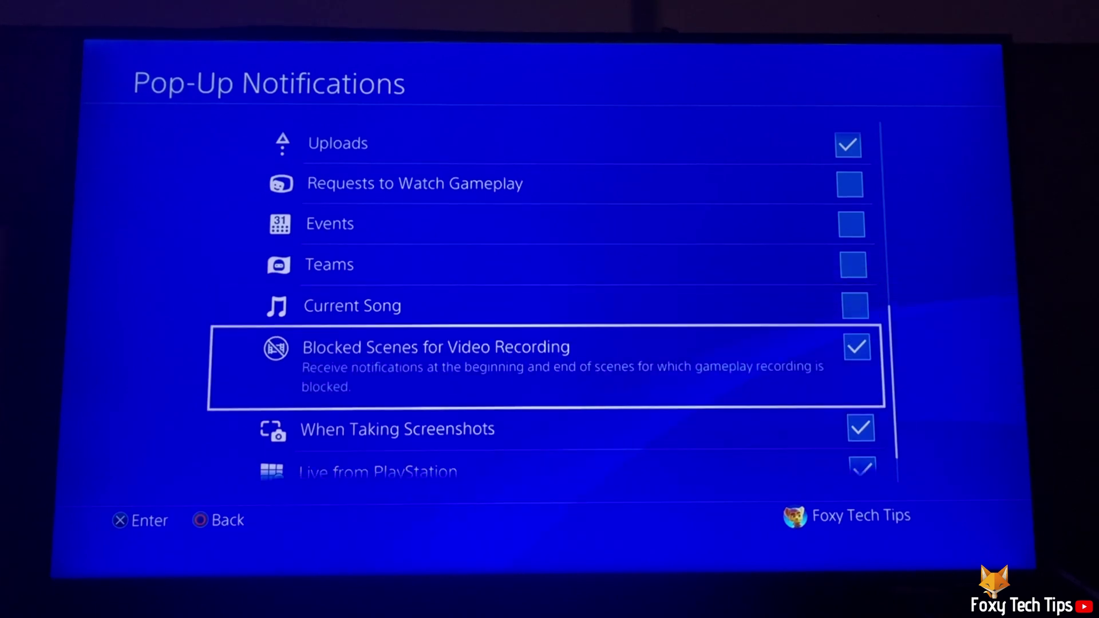
pyautogui.press('Down')
pyautogui.press('Down')
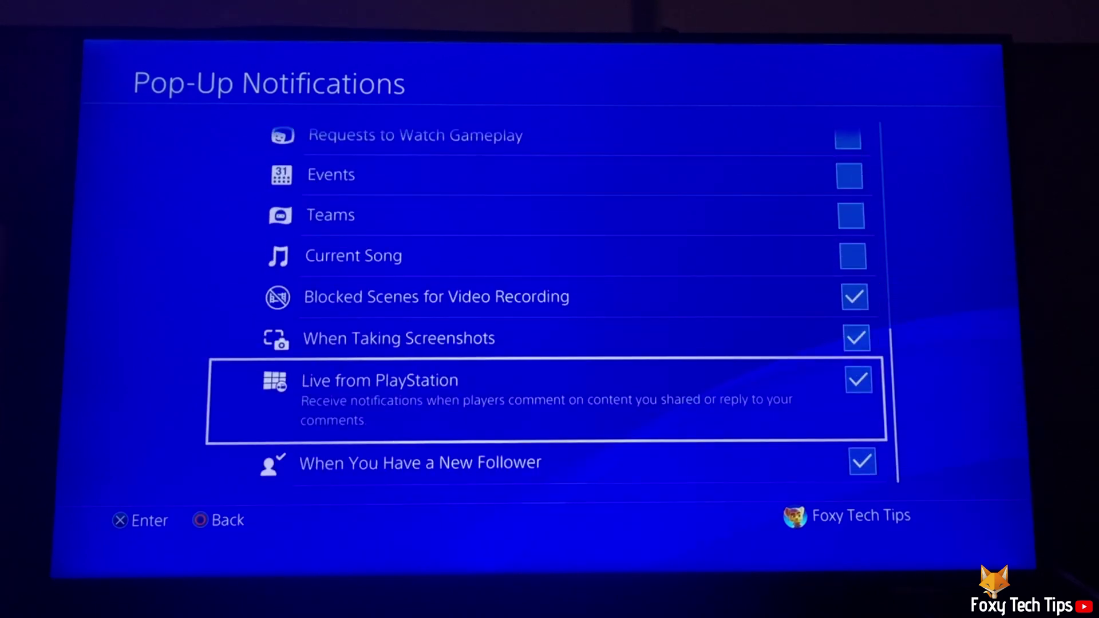
pyautogui.press('Down')
pyautogui.press('Up')
pyautogui.press('Up')
pyautogui.press('Up')
pyautogui.press('Up')
pyautogui.press('Up')
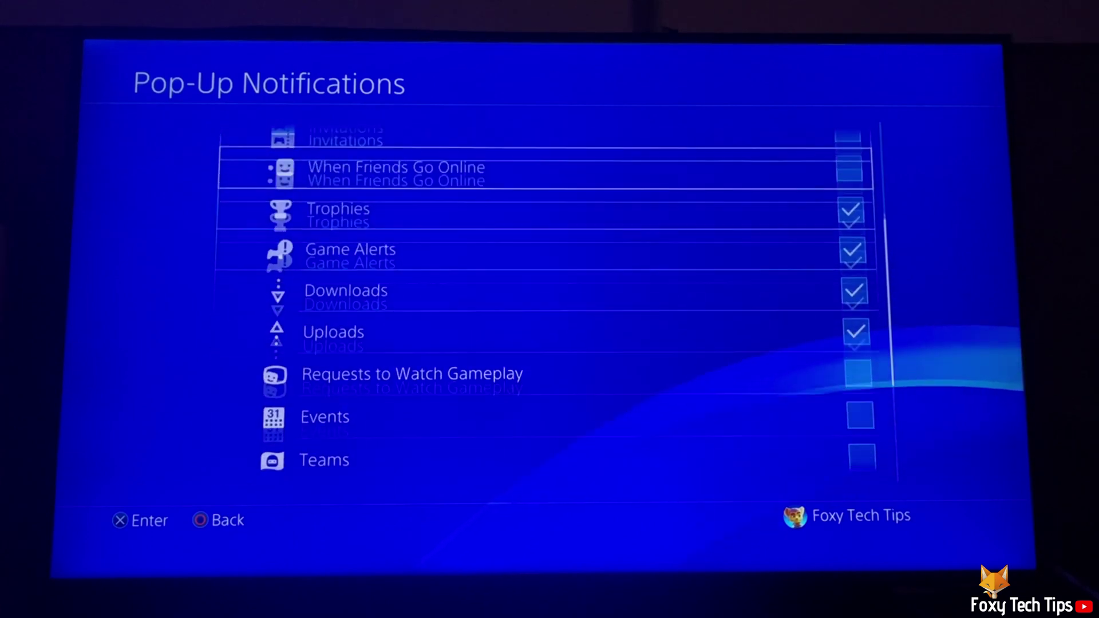
pyautogui.press('Up')
pyautogui.press('Up')
pyautogui.press('Up')
pyautogui.press('Down')
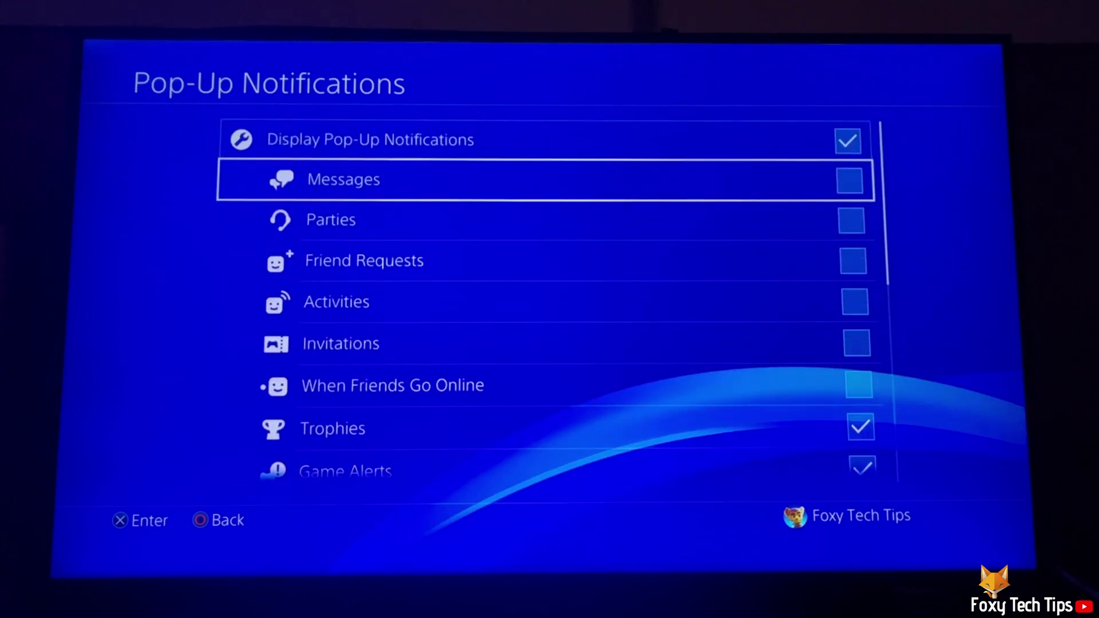
pyautogui.press('Up')
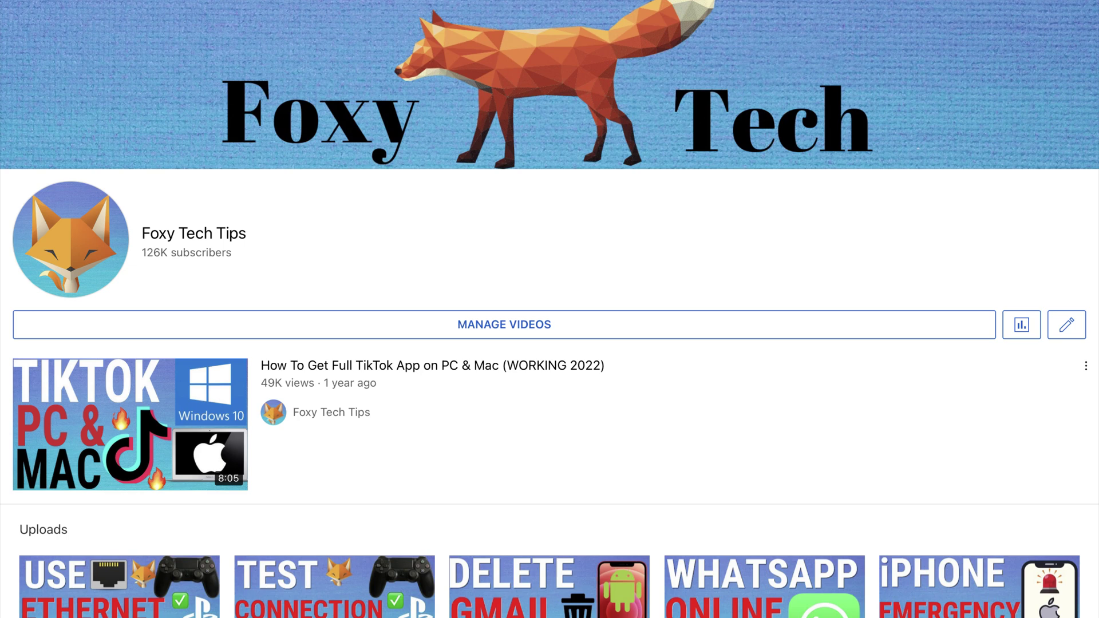